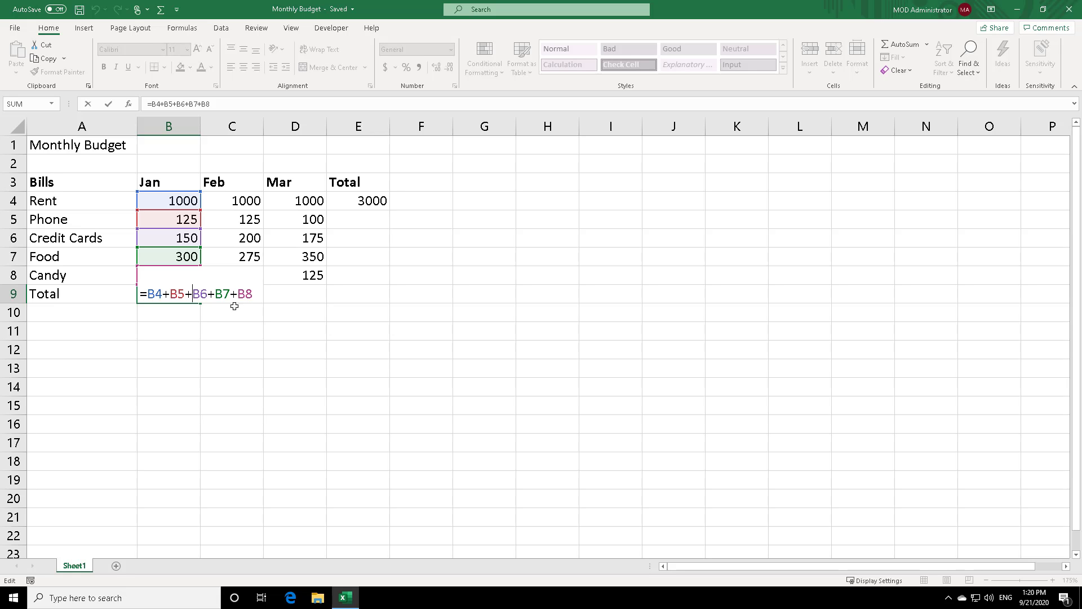
# Copy the January total formula from B9 to the February total in C9 and check its cell references
pyautogui.hotkey('ctrl', 'Return')
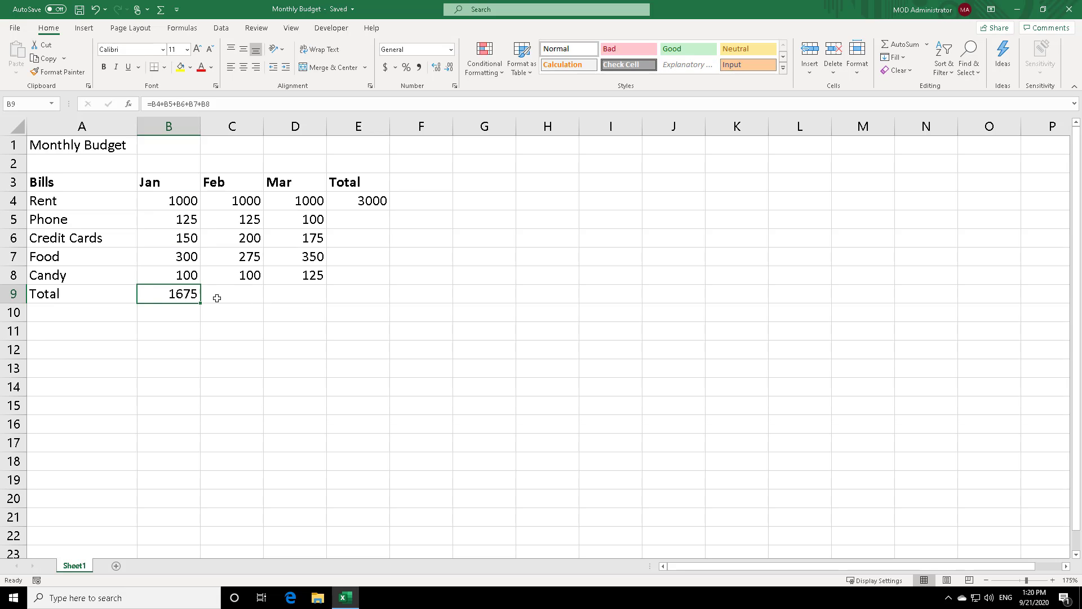
pyautogui.hotkey('ctrl', 'c')
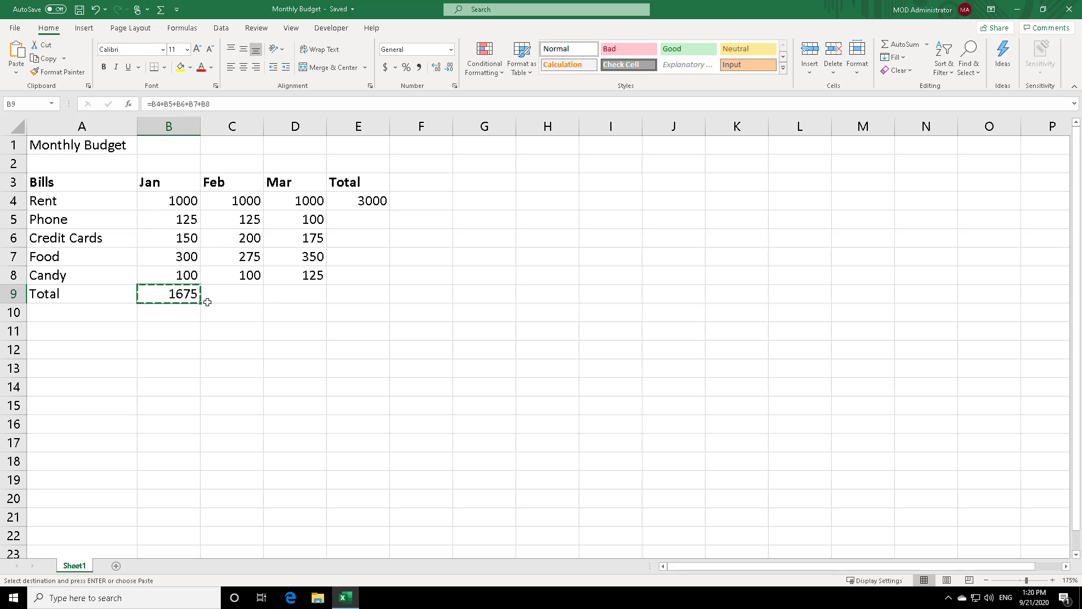
pyautogui.click(226, 299)
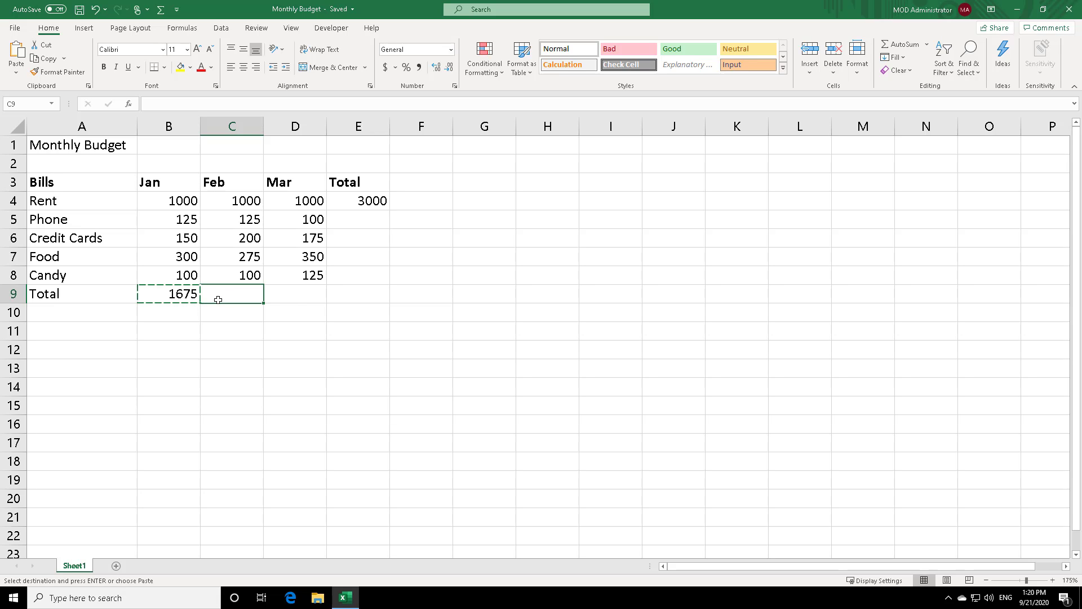
pyautogui.hotkey('ctrl', 'v')
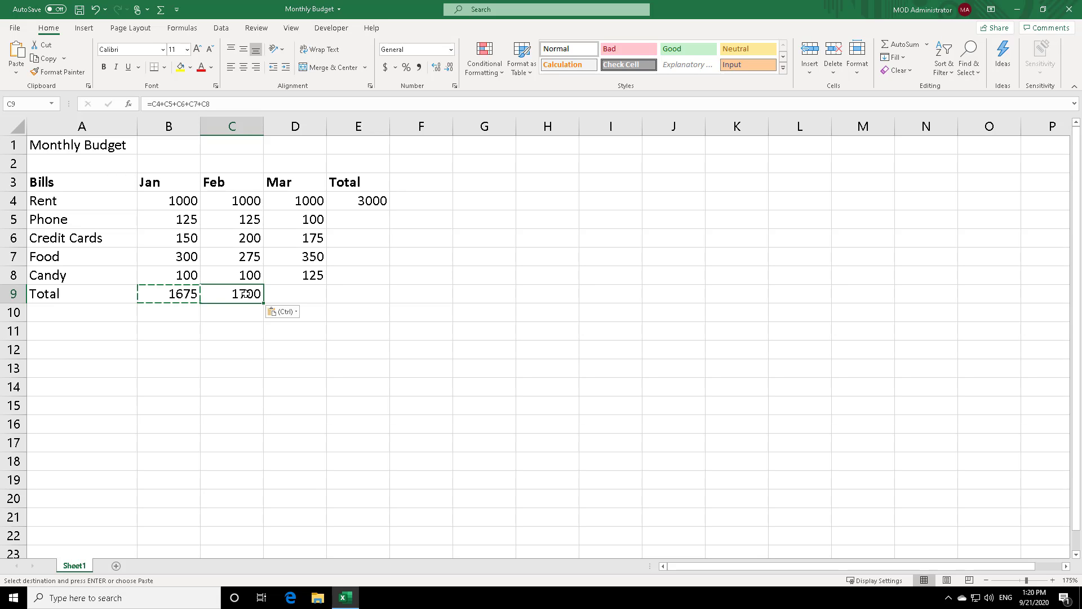
pyautogui.doubleClick(247, 294)
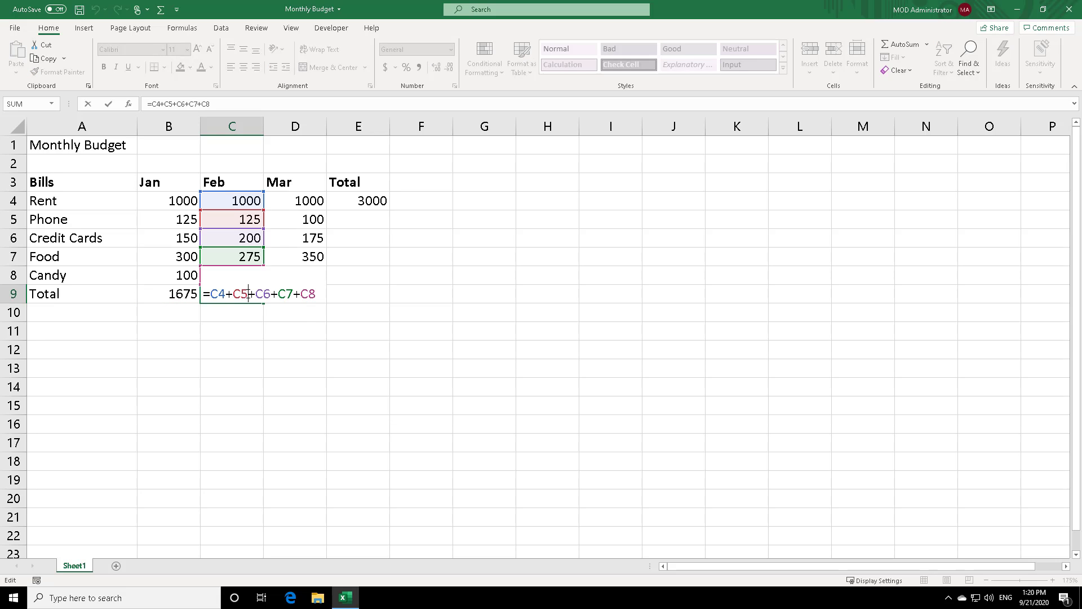
pyautogui.press('Escape')
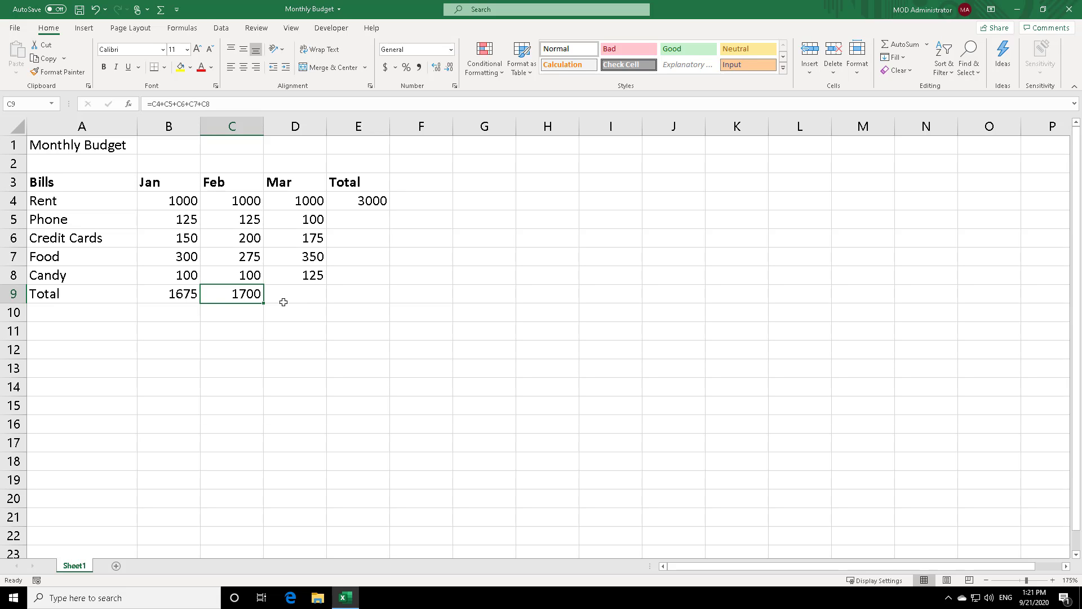
# Copy the February total formula from C9 to the March total in D9 and check its cell references
pyautogui.hotkey('ctrl', 'c')
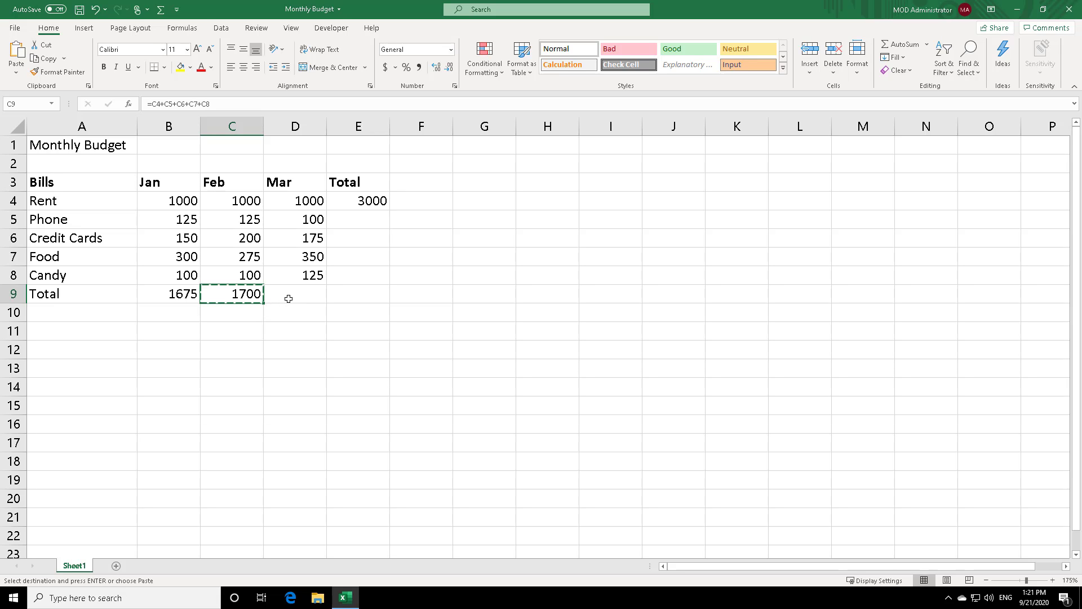
pyautogui.click(289, 298)
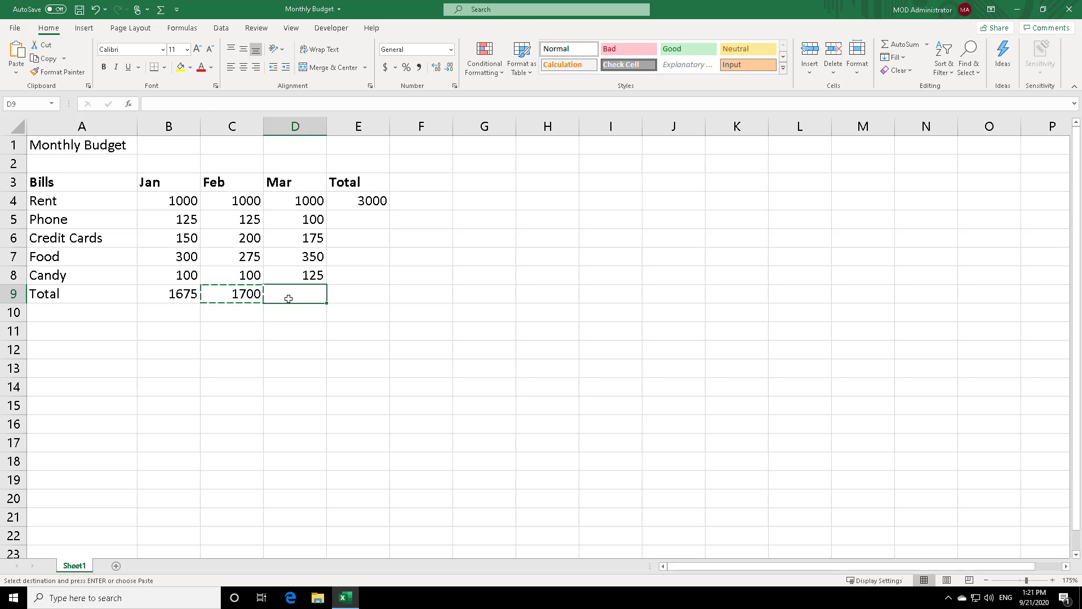
pyautogui.hotkey('ctrl', 'v')
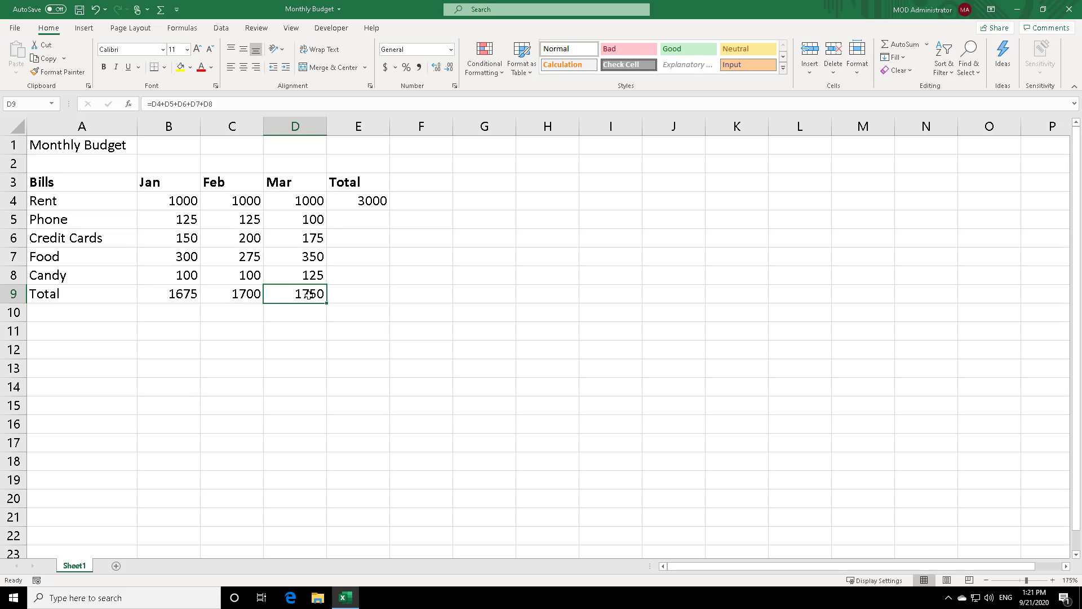
pyautogui.doubleClick(309, 295)
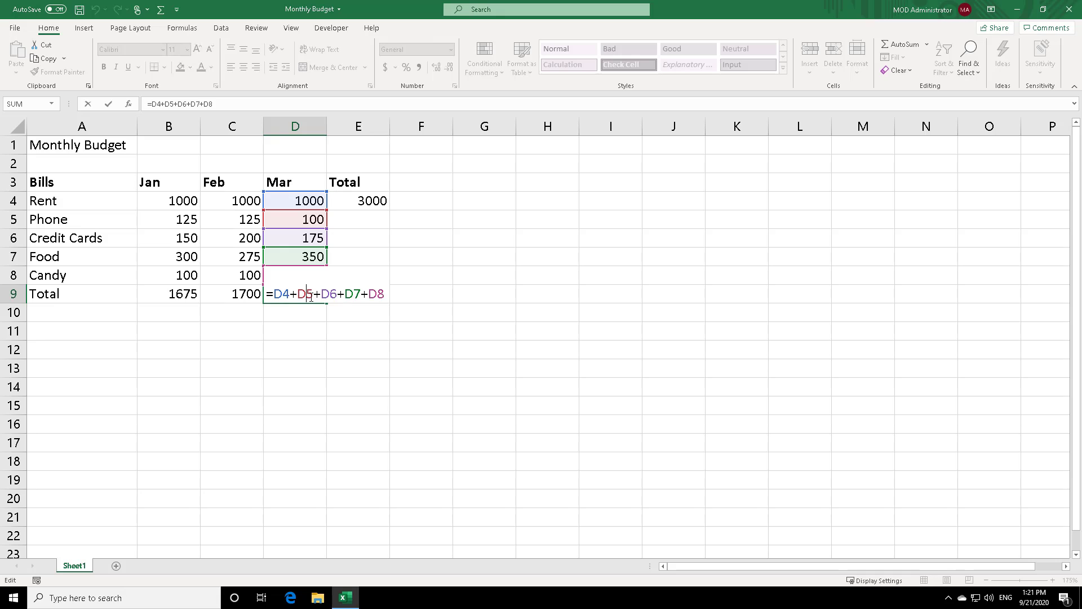
pyautogui.press('Escape')
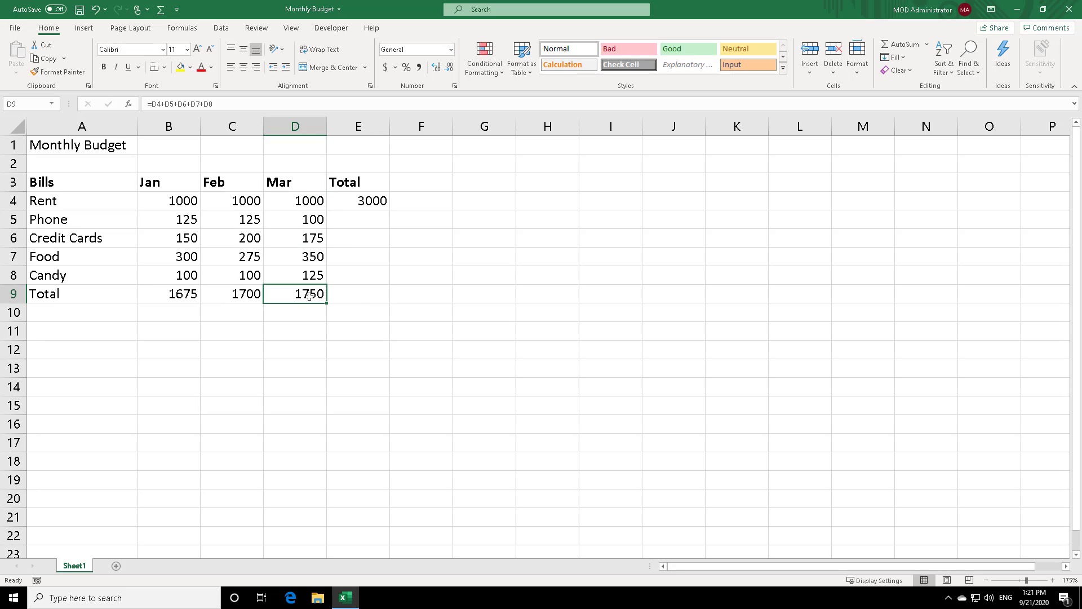
# Review the Rent total formula in E4 and copy it to E5:E9 for the remaining rows
pyautogui.click(378, 201)
pyautogui.doubleClick(377, 201)
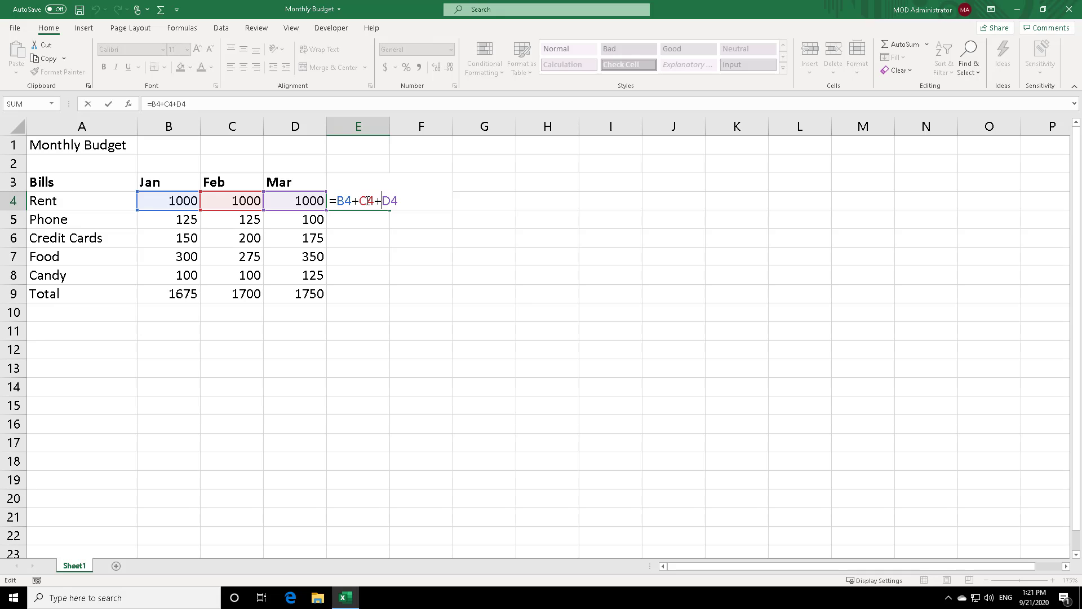
pyautogui.hotkey('ctrl', 'Return')
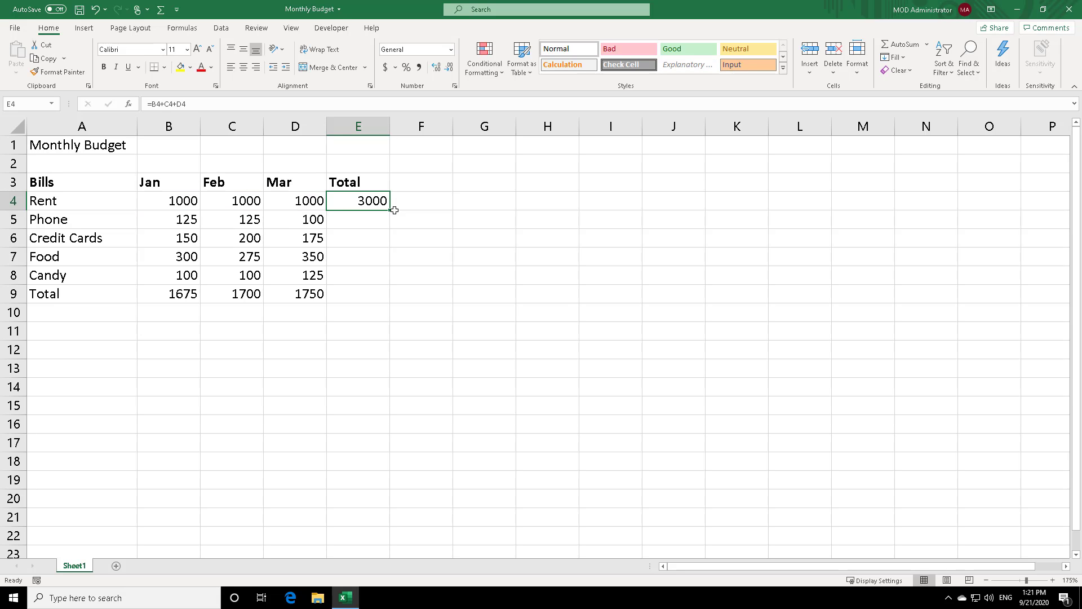
pyautogui.hotkey('ctrl', 'c')
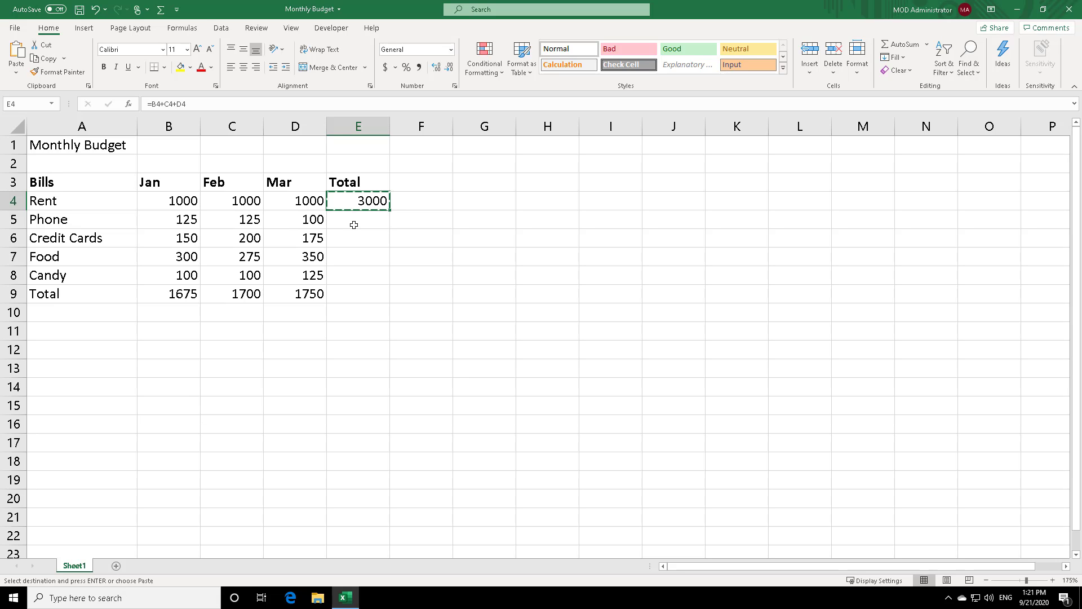
pyautogui.click(353, 228)
pyautogui.moveTo(353, 228); pyautogui.dragTo(355, 289)
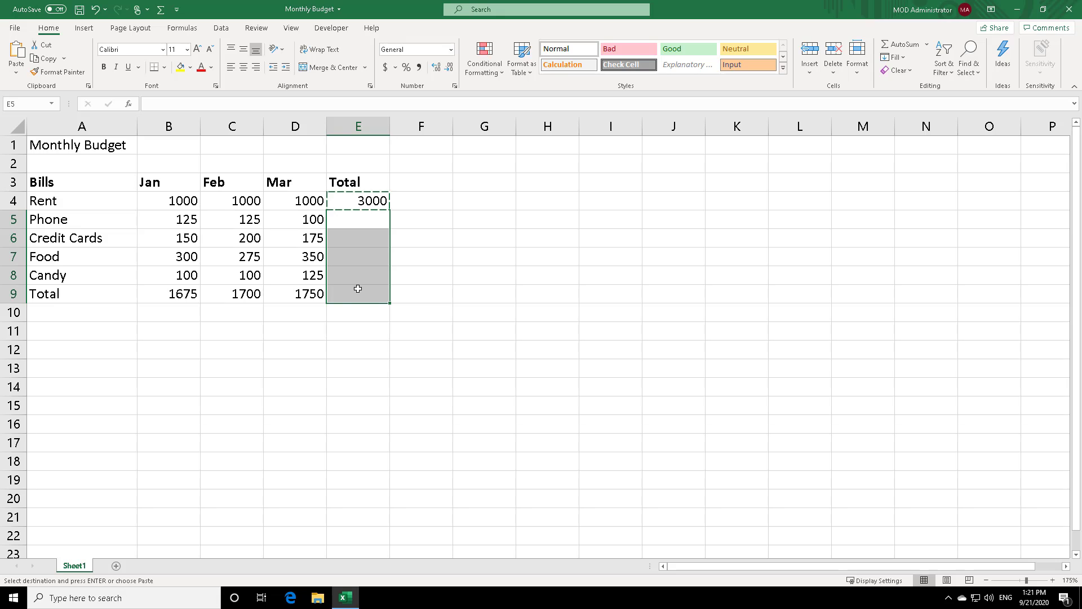
pyautogui.hotkey('ctrl', 'v')
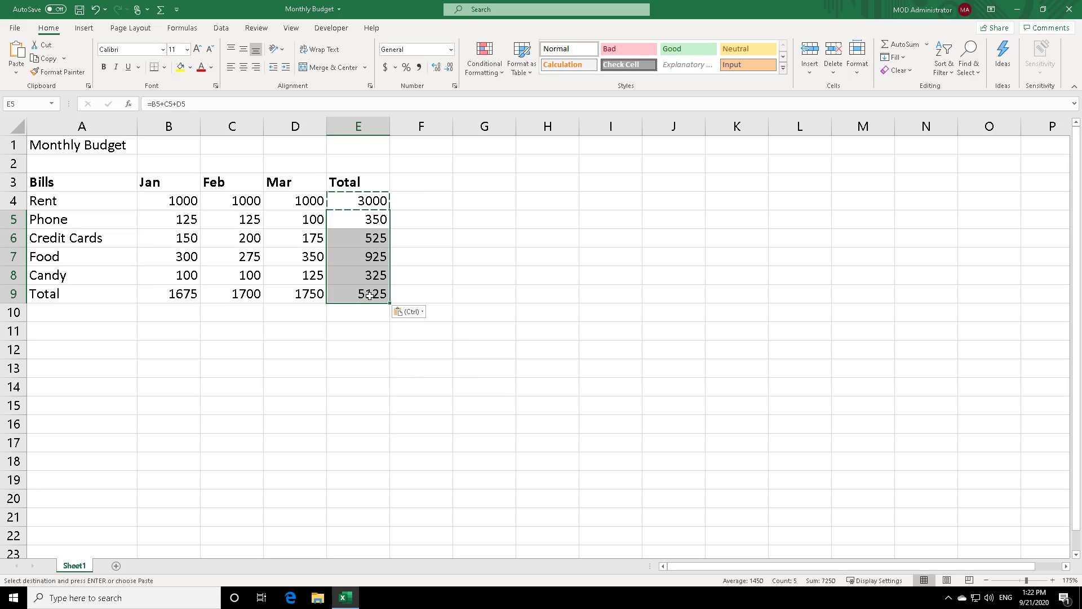
# Inspect the cell references in the copied total formulas in E5, E6 and E9
pyautogui.doubleClick(375, 223)
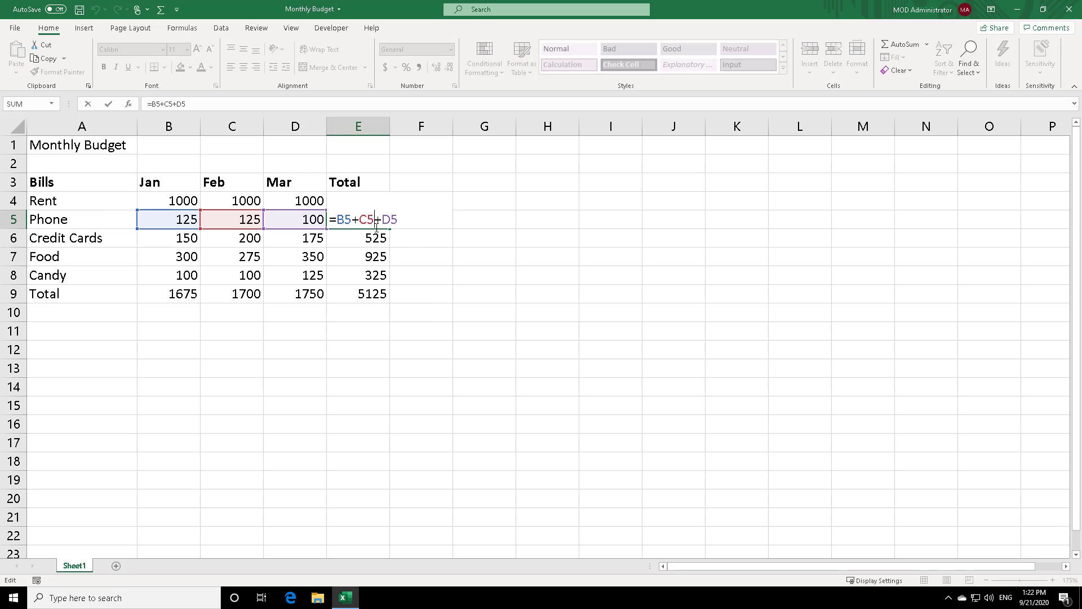
pyautogui.press('Escape')
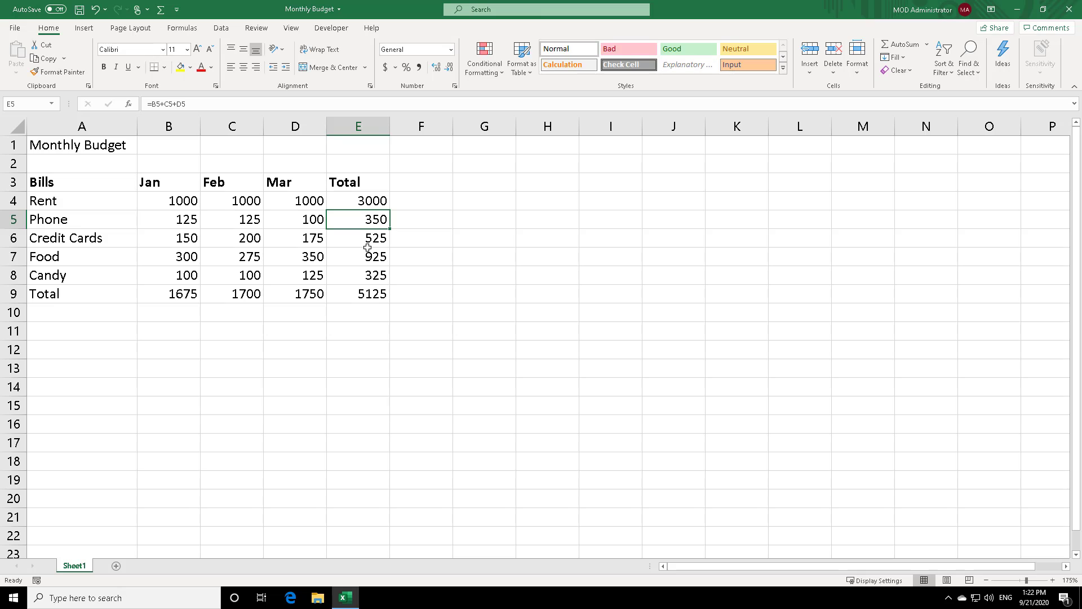
pyautogui.doubleClick(371, 239)
pyautogui.press('Escape')
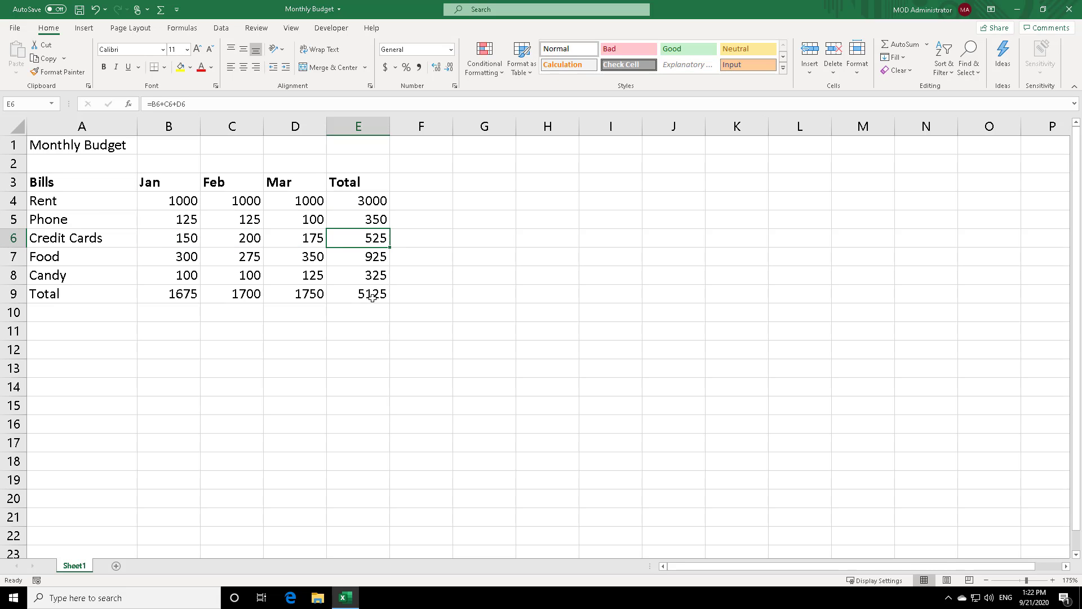
pyautogui.doubleClick(374, 294)
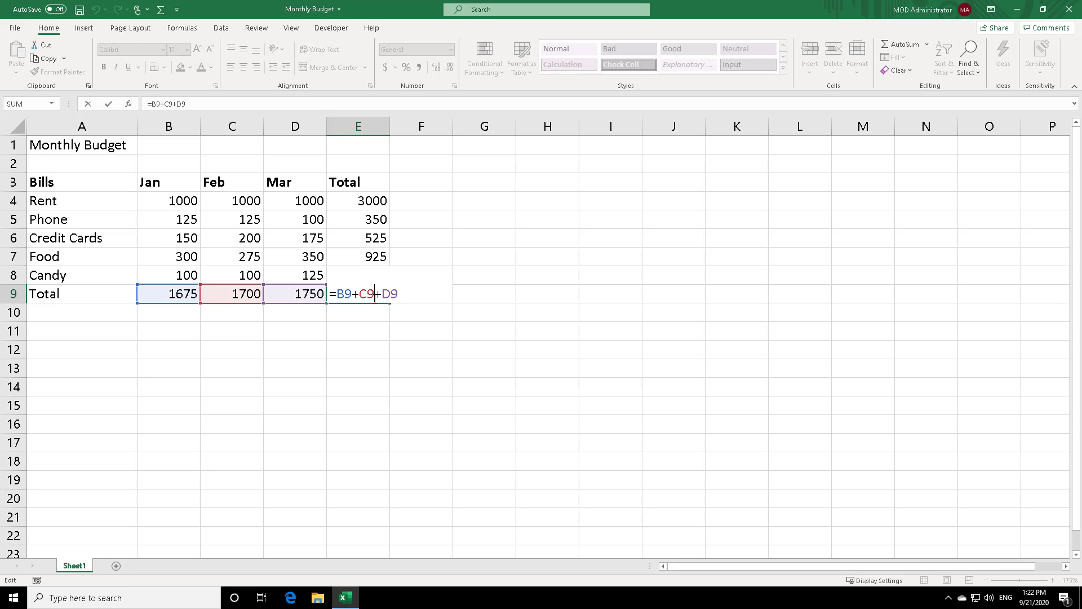
pyautogui.press('Escape')
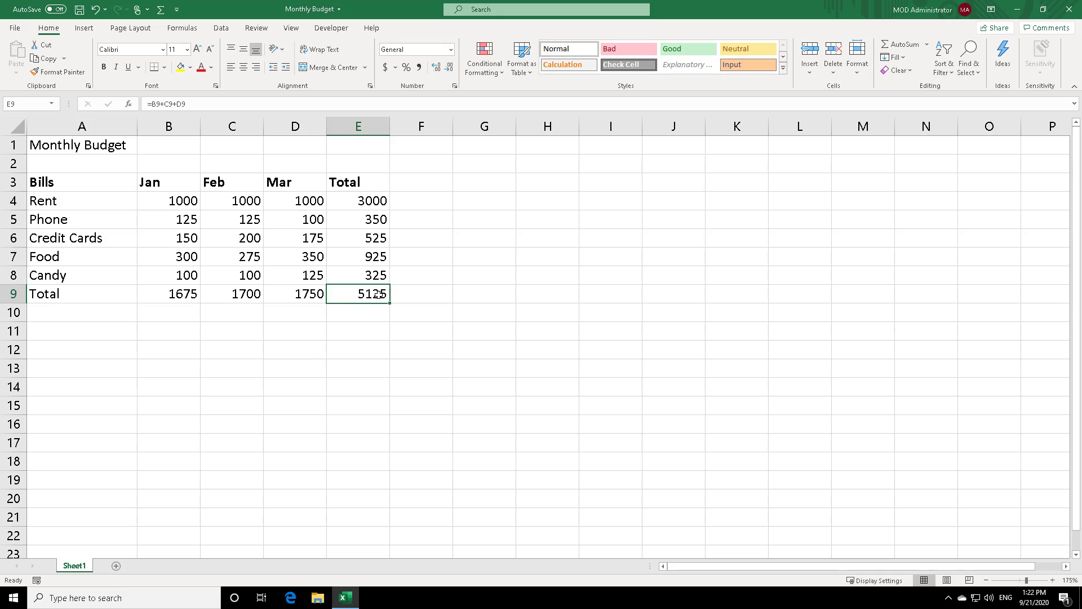
# Enter the column heading Percentage in F3, beside the Total heading
pyautogui.click(415, 186)
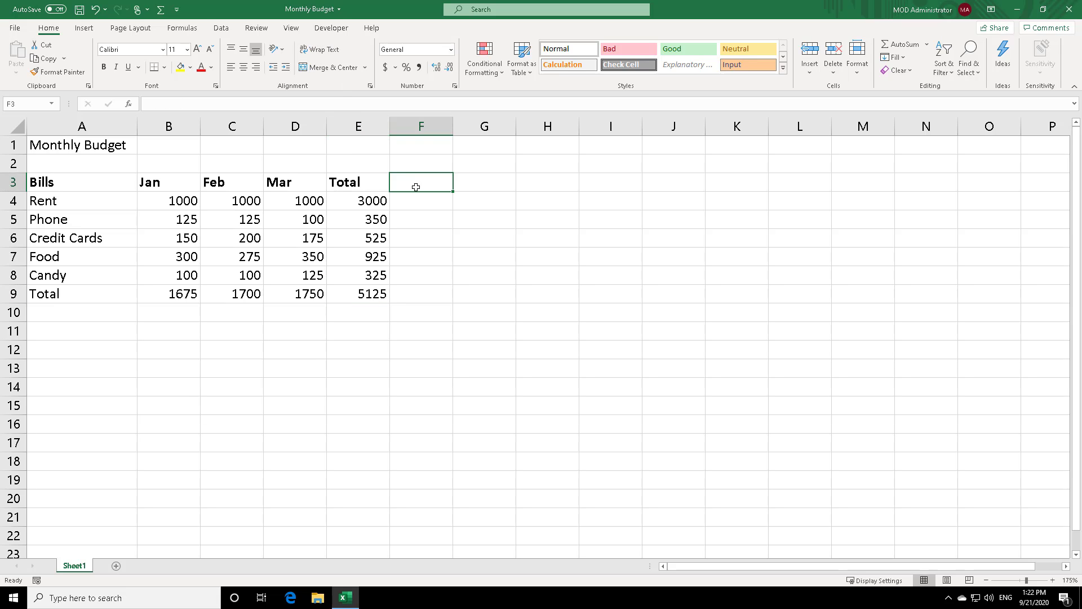
pyautogui.write('Pe')
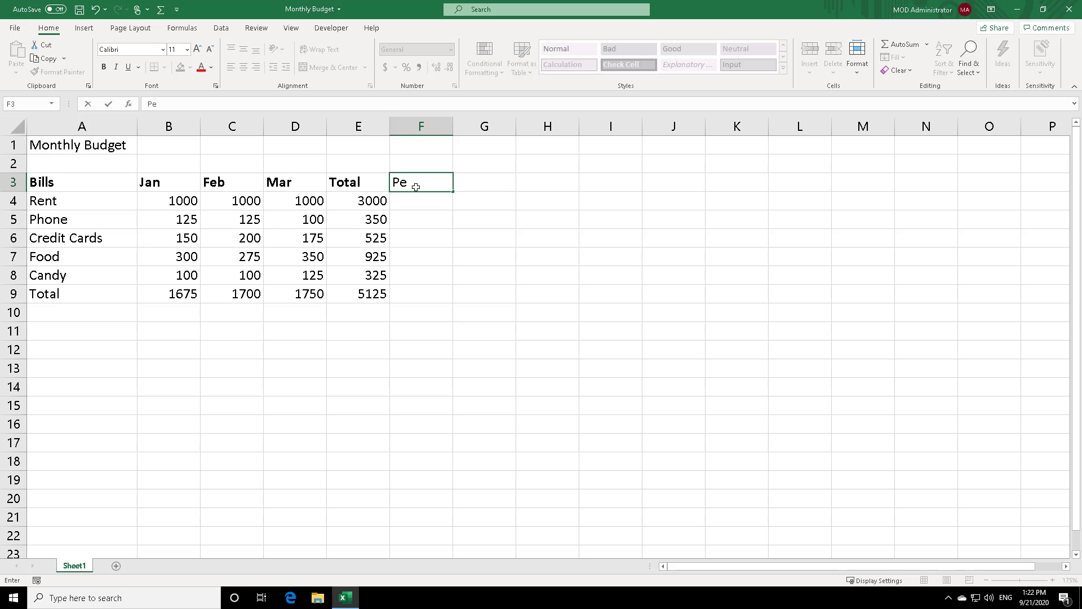
pyautogui.write('rcentage')
# Enter the formula =E4/E9 in F4 to divide the Rent total by the grand total
pyautogui.click(415, 205)
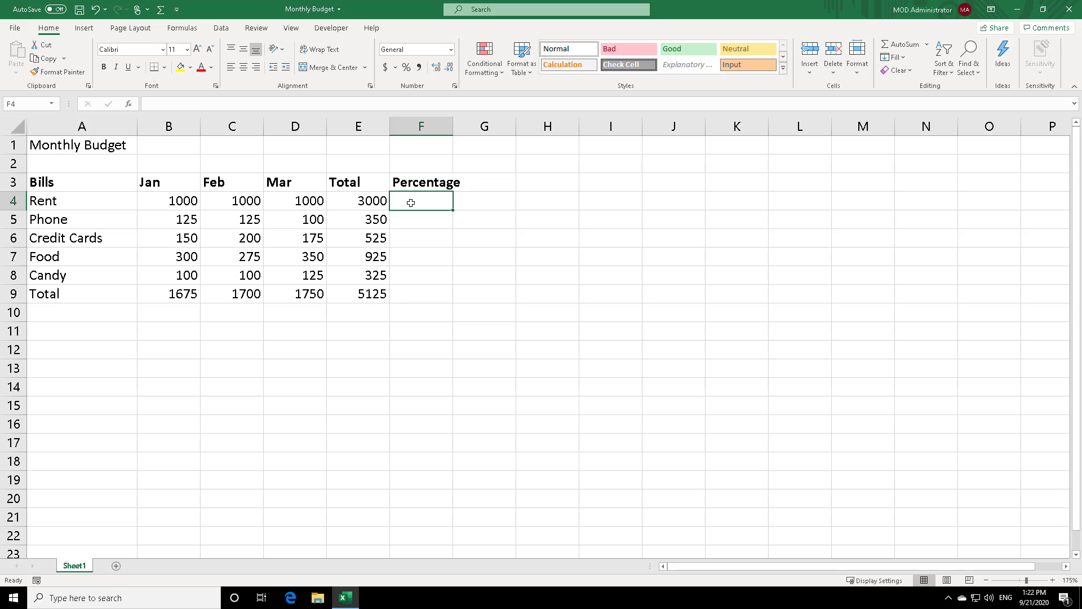
pyautogui.write('=')
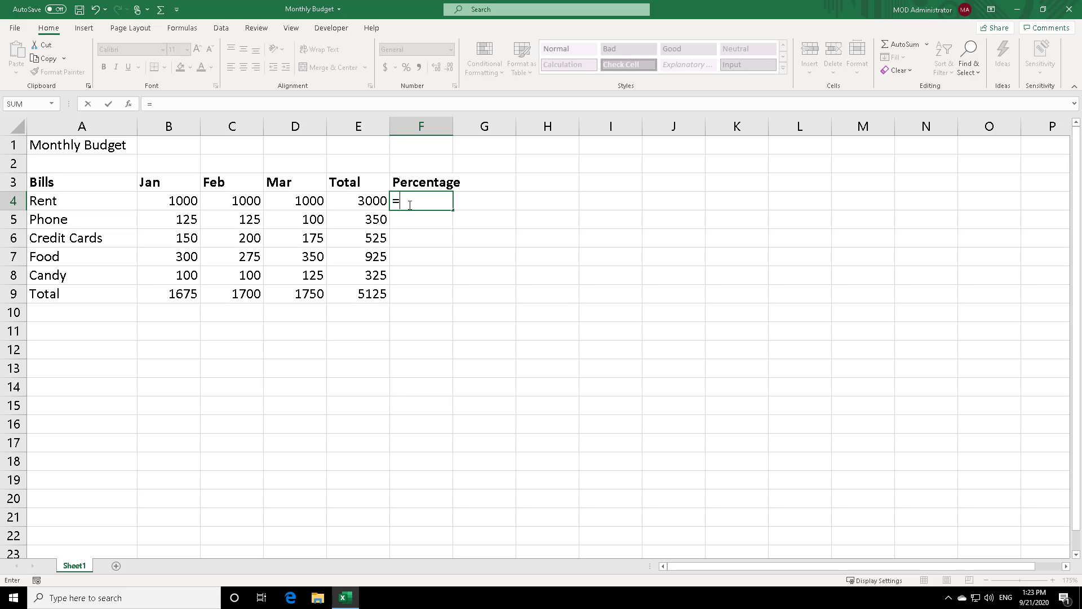
pyautogui.click(362, 203)
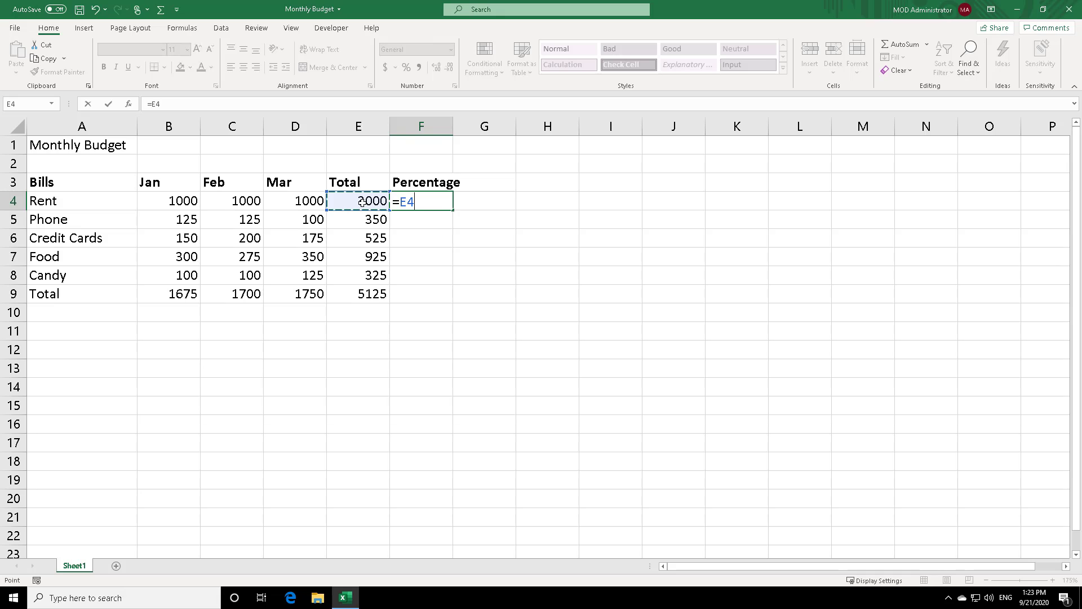
pyautogui.write('/')
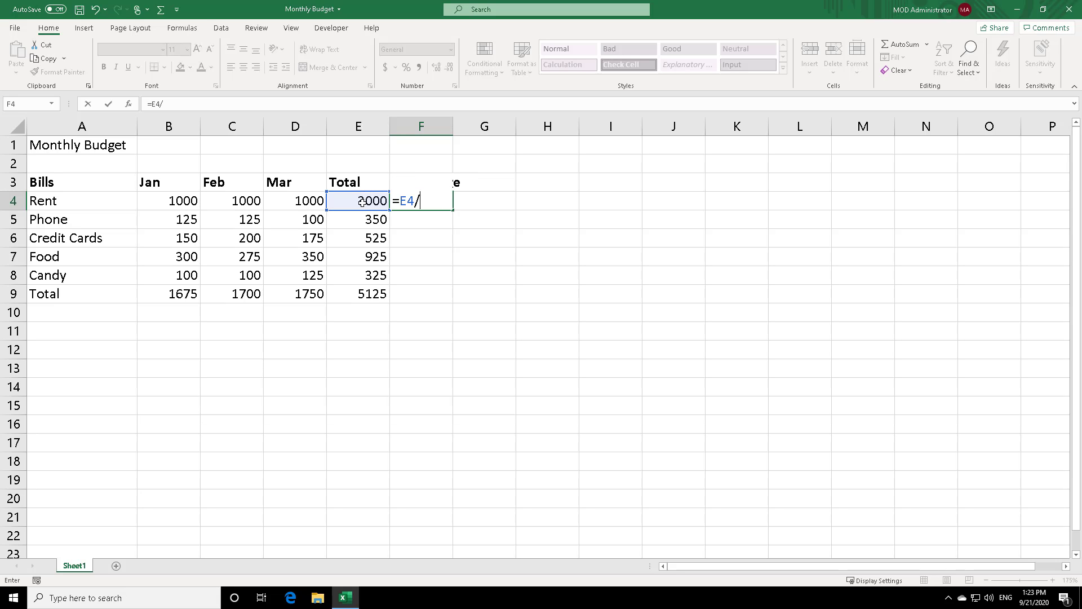
pyautogui.click(369, 294)
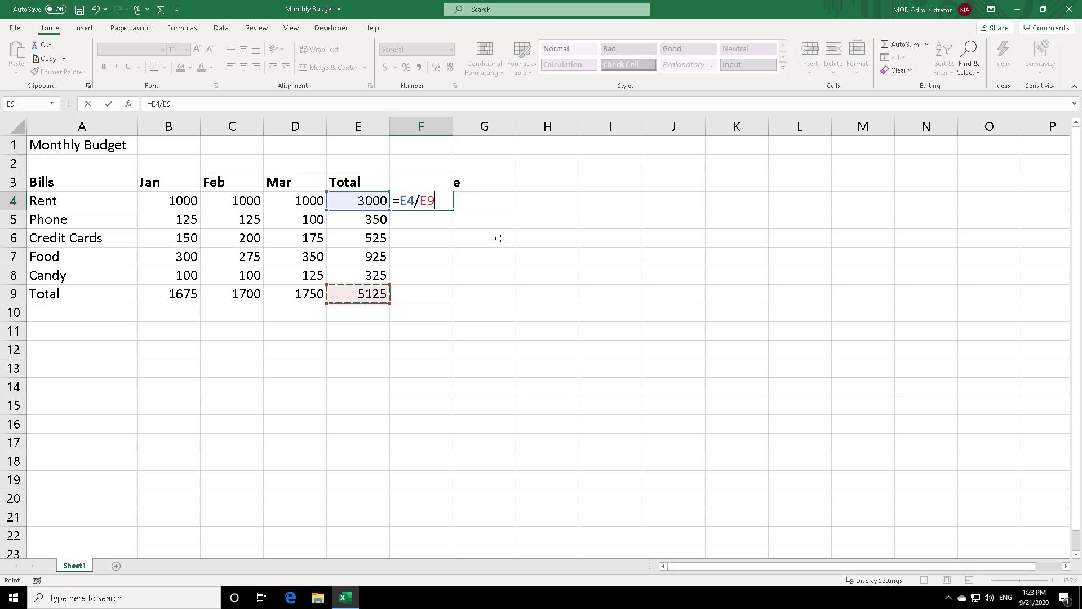
pyautogui.press('Return')
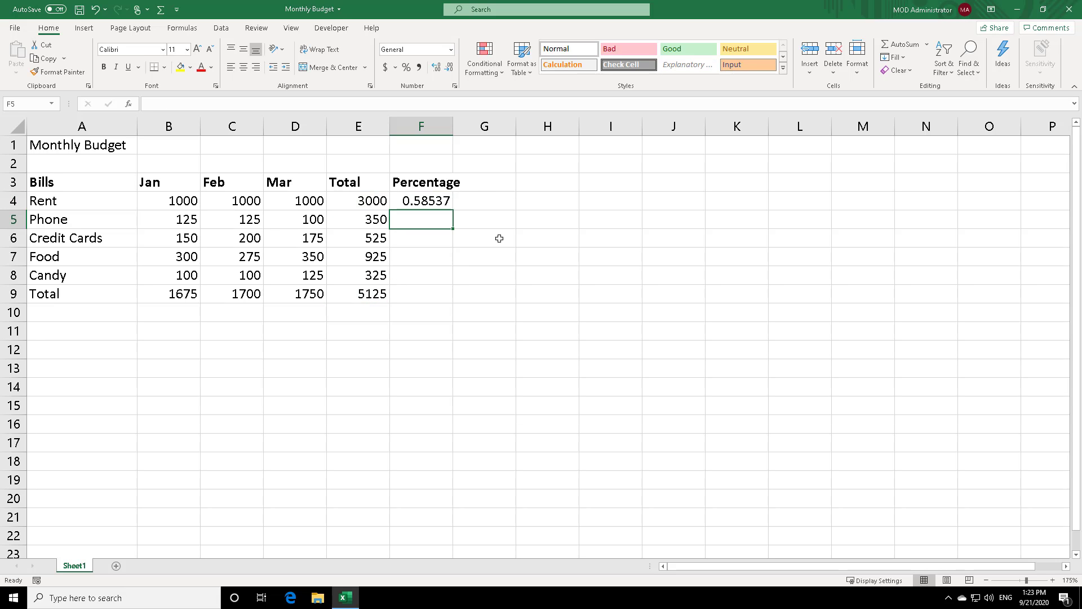
# Copy the Rent percentage formula from F4 to the Phone row in F5 and inspect its cell references
pyautogui.click(425, 199)
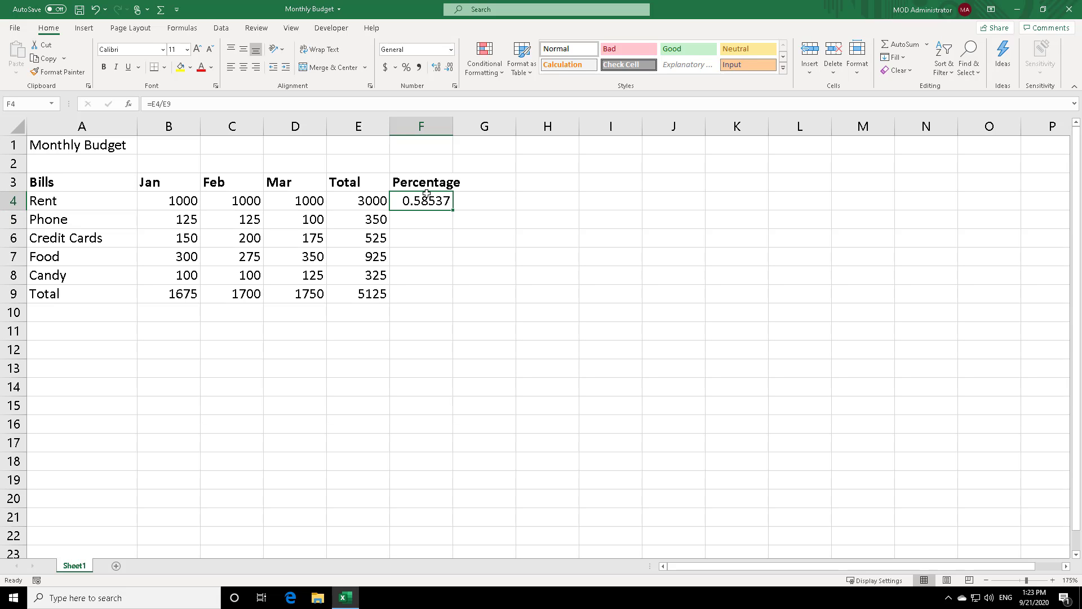
pyautogui.hotkey('ctrl', 'c')
pyautogui.click(417, 220)
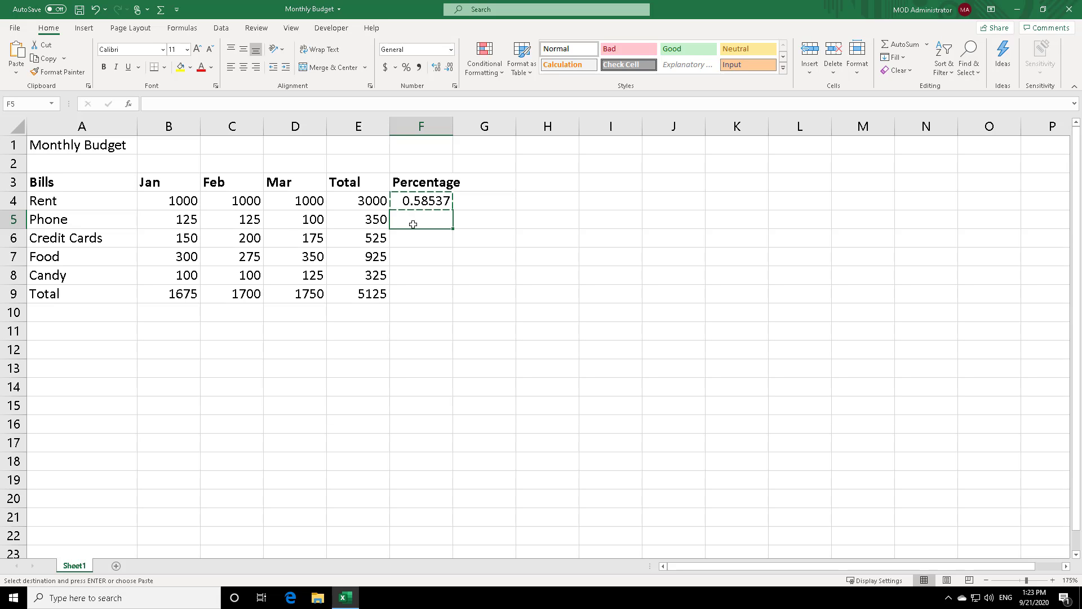
pyautogui.hotkey('ctrl', 'v')
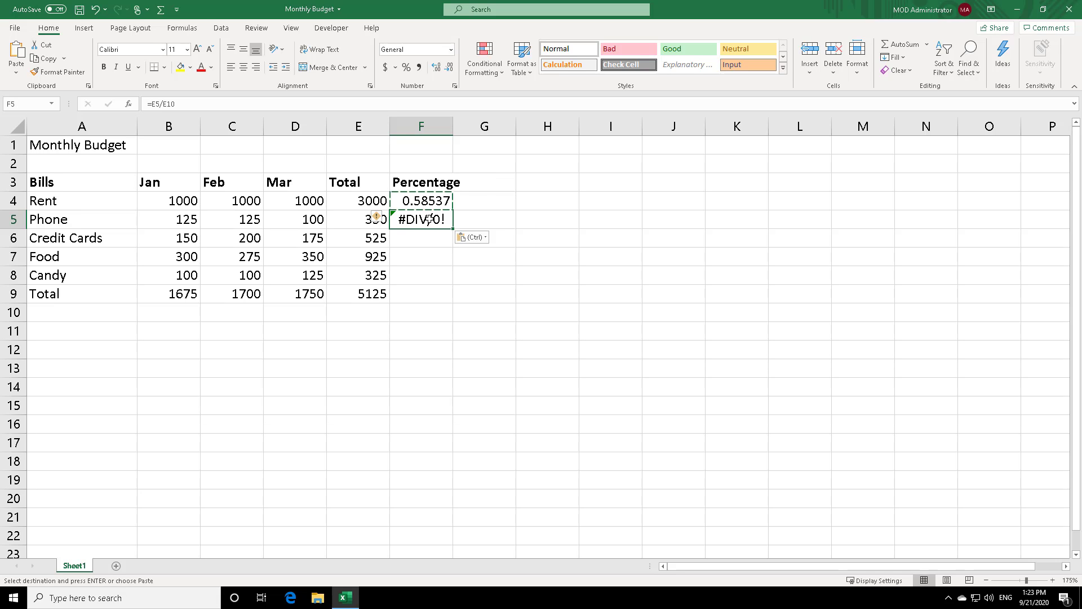
pyautogui.doubleClick(428, 220)
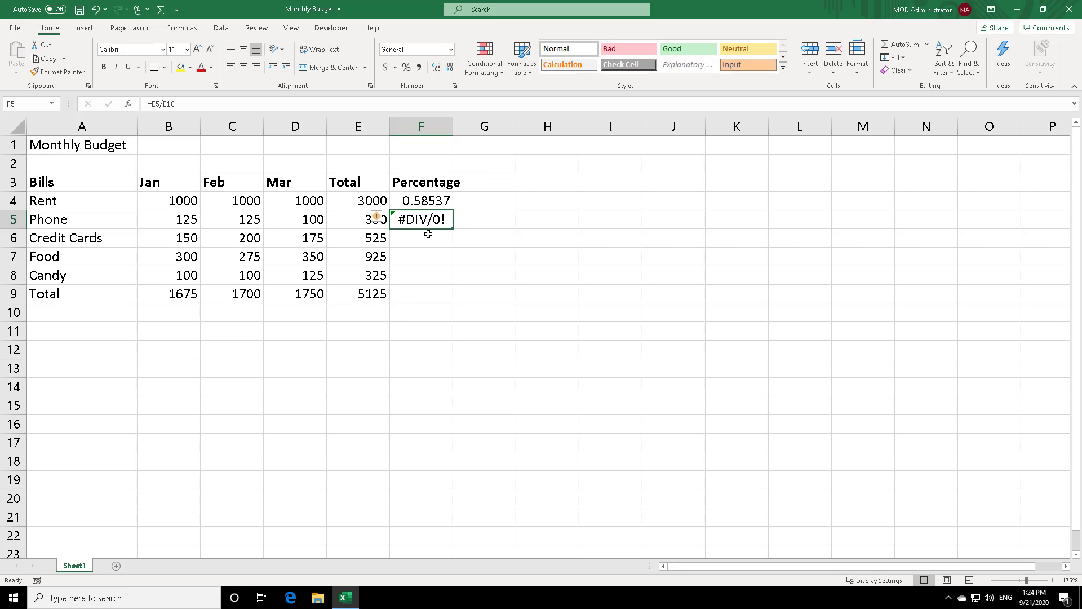
# Copy the Rent percentage formula from F4 to the Credit Cards row in F6
pyautogui.click(419, 201)
pyautogui.hotkey('ctrl', 'c')
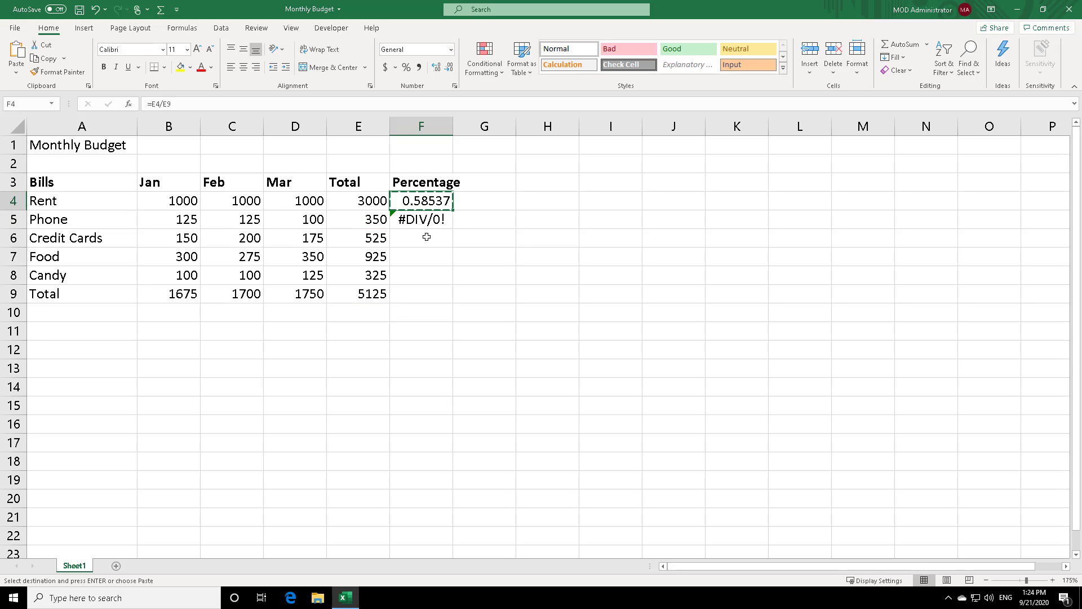
pyautogui.click(425, 237)
pyautogui.hotkey('ctrl', 'v')
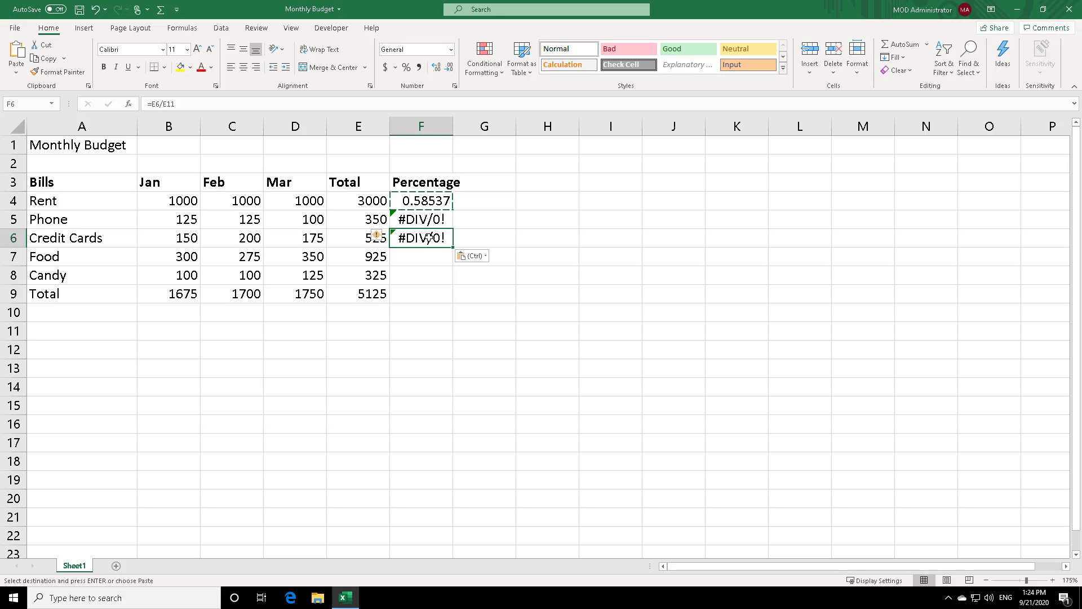
# Inspect the cell references of the Credit Cards percentage formula in F6, and clear the copied formulas from F5:F6
pyautogui.doubleClick(429, 238)
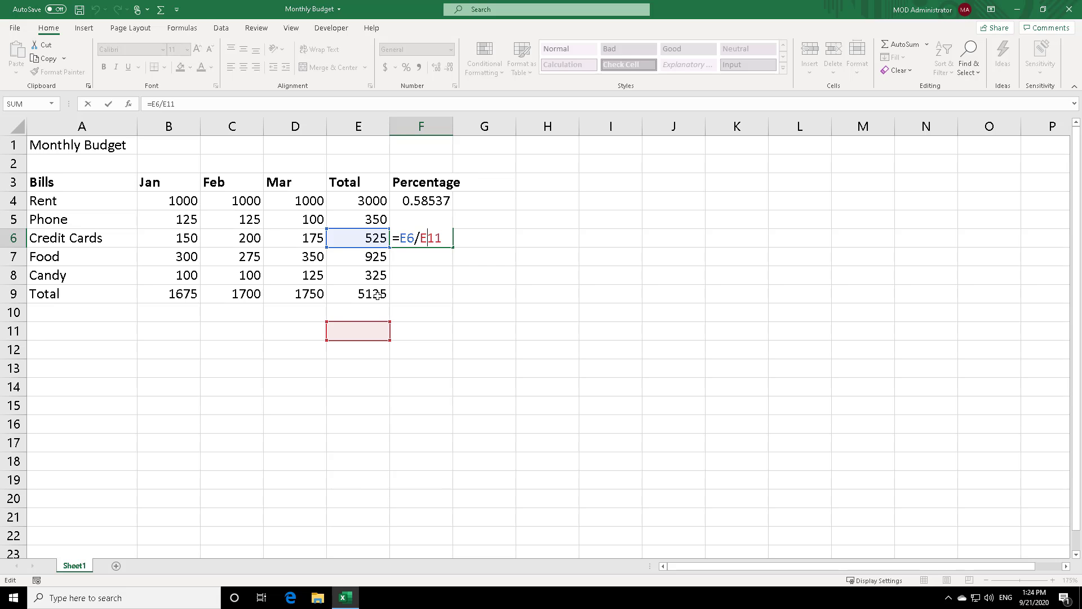
pyautogui.press('Escape')
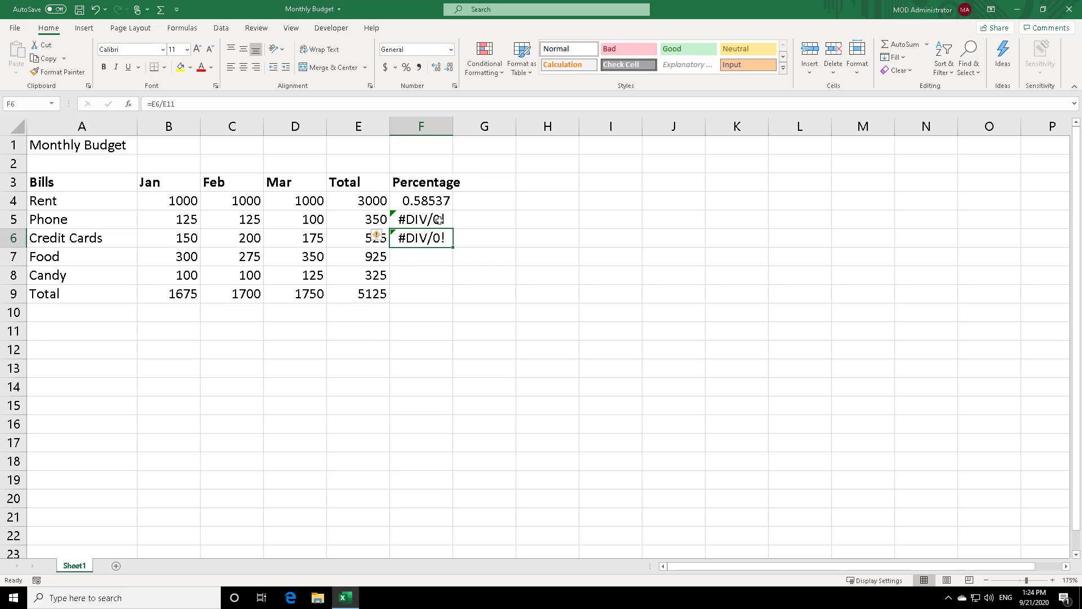
pyautogui.moveTo(439, 219); pyautogui.dragTo(438, 241)
pyautogui.press('Delete')
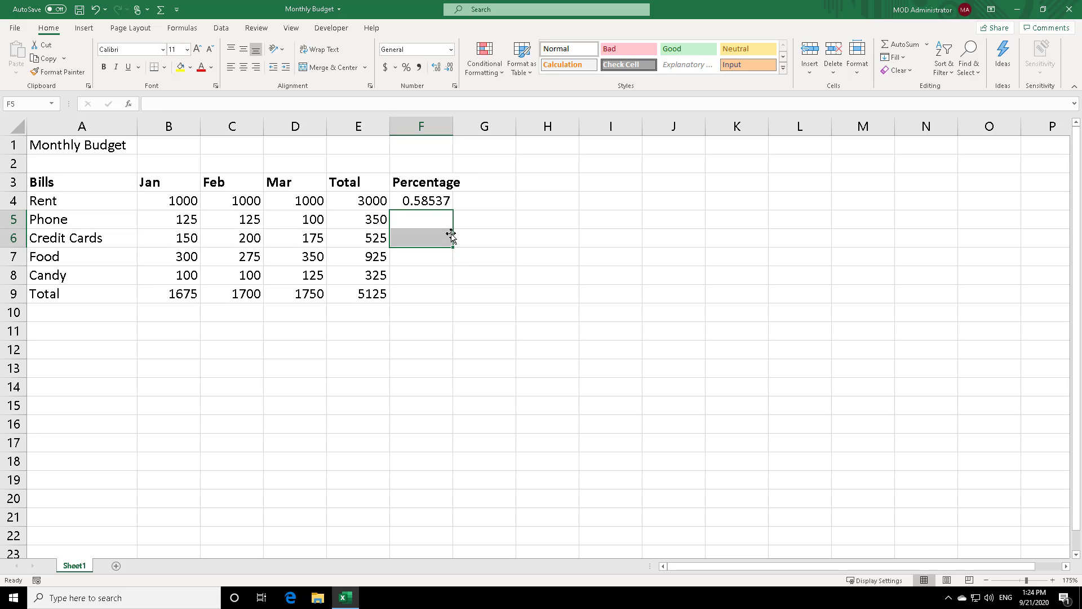
# Change the Rent percentage formula in F4 to =E4/$E$9 so the grand total is an absolute reference
pyautogui.click(422, 201)
pyautogui.doubleClick(421, 200)
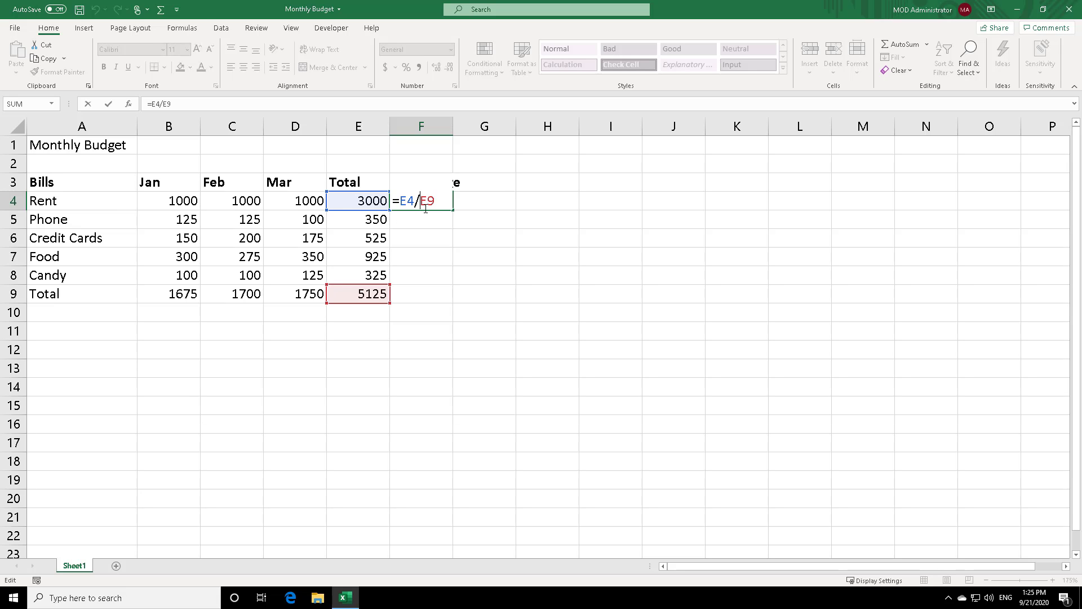
pyautogui.write('$')
pyautogui.click(435, 201)
pyautogui.write('$')
pyautogui.press('Return')
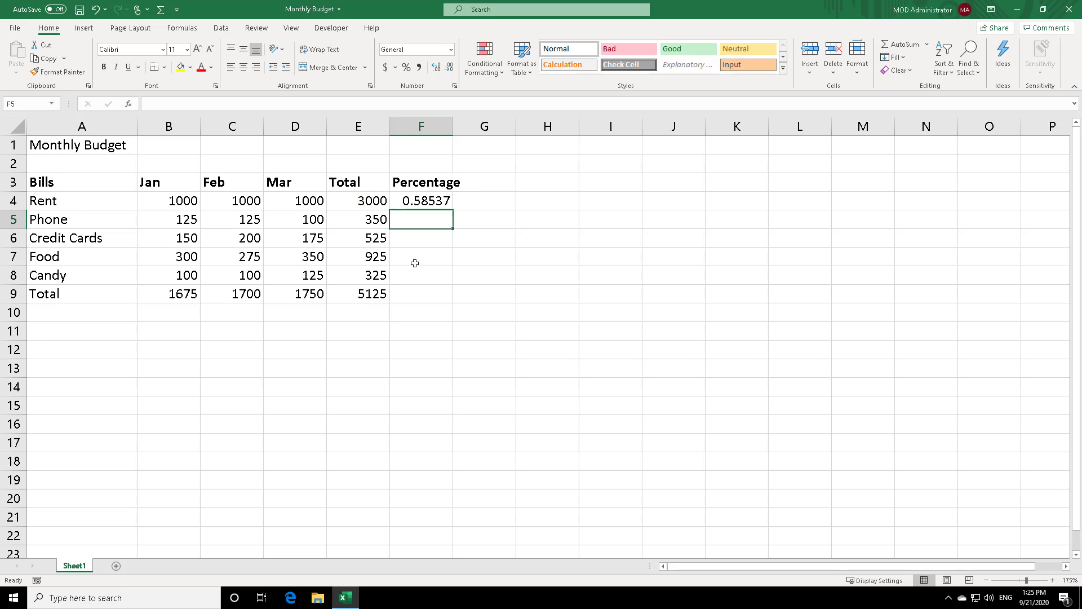
# Copy the Rent percentage formula from F4 to the Phone row in F5 and check which cells it references
pyautogui.click(430, 199)
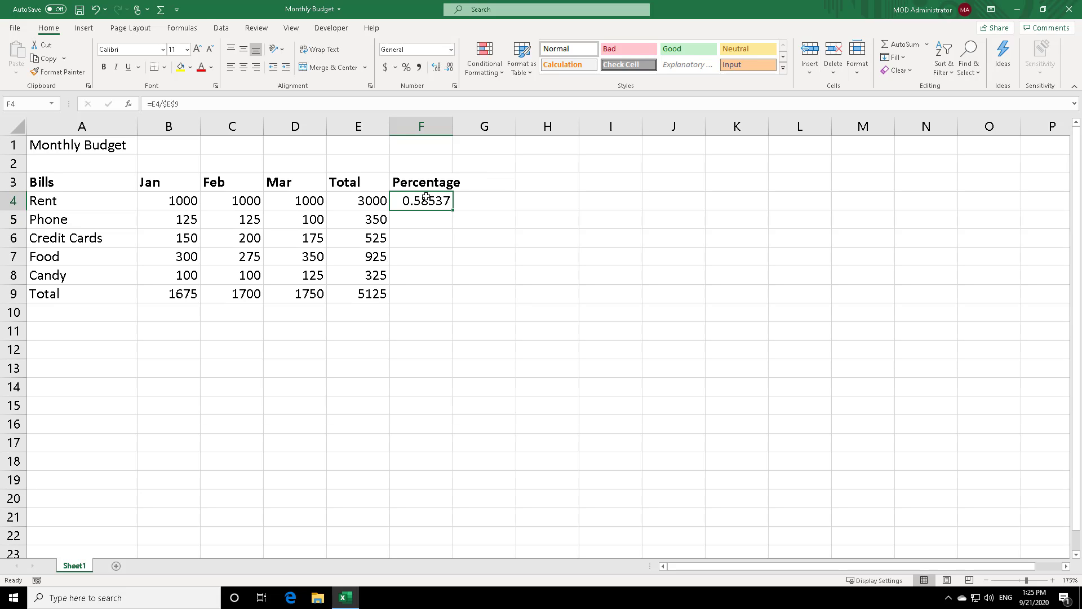
pyautogui.hotkey('ctrl', 'c')
pyautogui.click(410, 220)
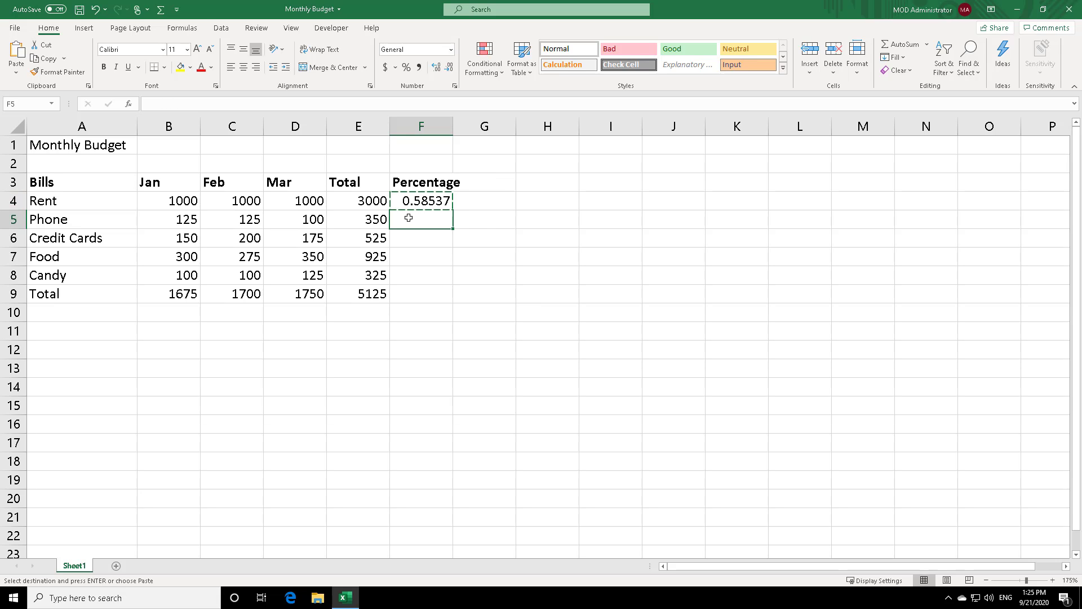
pyautogui.hotkey('ctrl', 'v')
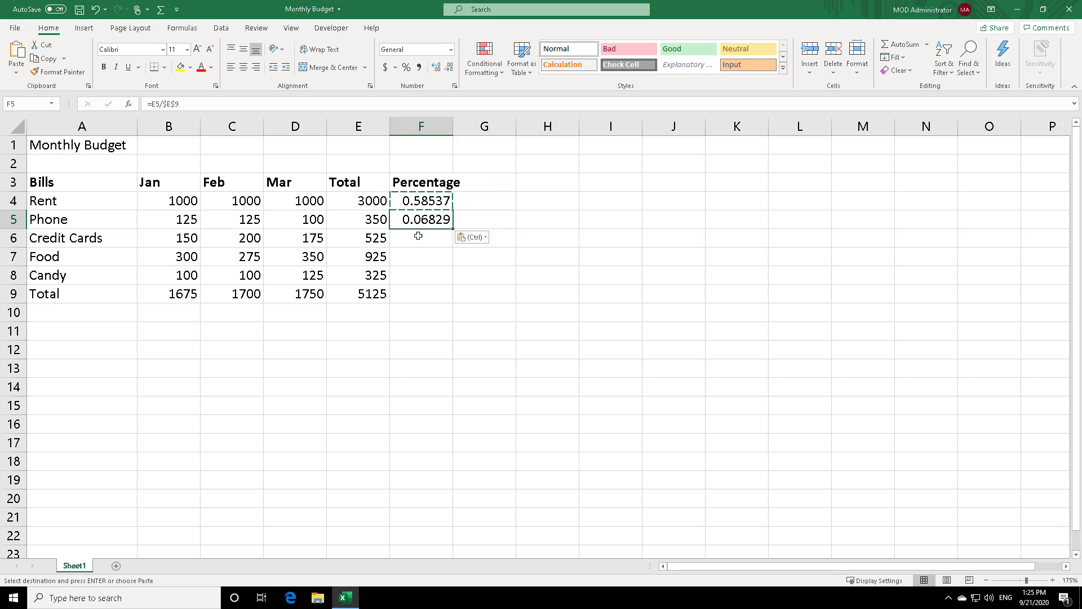
pyautogui.doubleClick(427, 219)
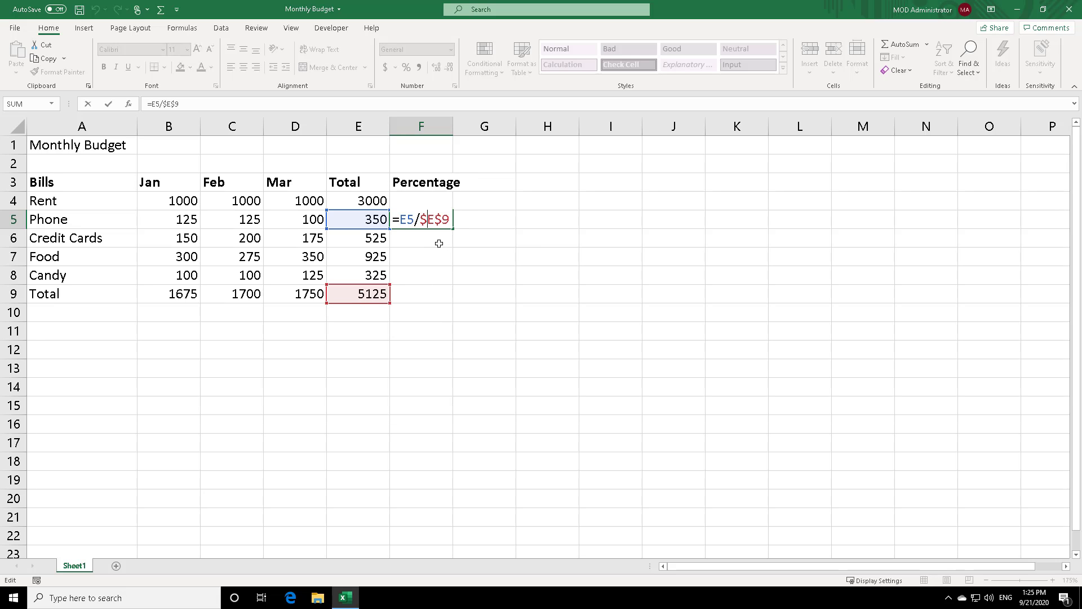
pyautogui.hotkey('ctrl', 'Return')
# Copy the Phone percentage formula from F5 to F6:F9 and inspect the cell references of the Food formula in F7
pyautogui.hotkey('ctrl', 'c')
pyautogui.moveTo(434, 236); pyautogui.dragTo(420, 296)
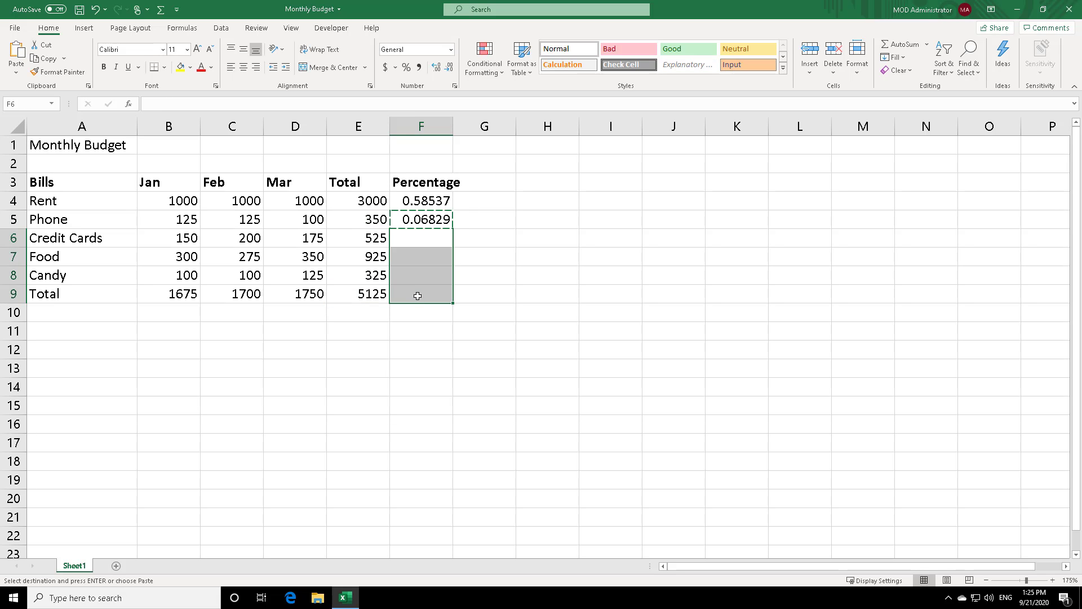
pyautogui.hotkey('ctrl', 'v')
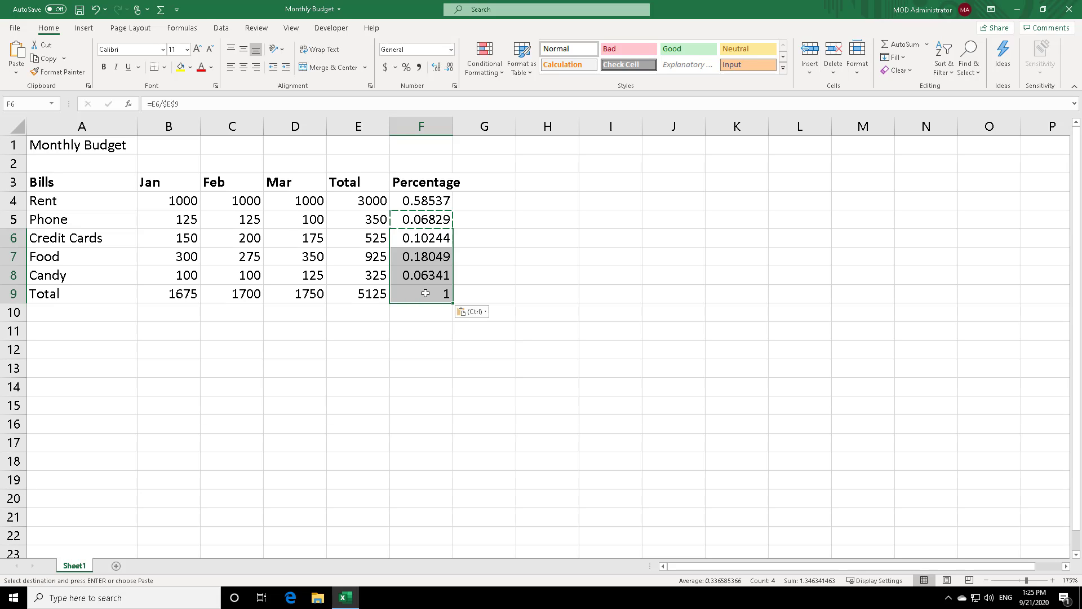
pyautogui.doubleClick(426, 256)
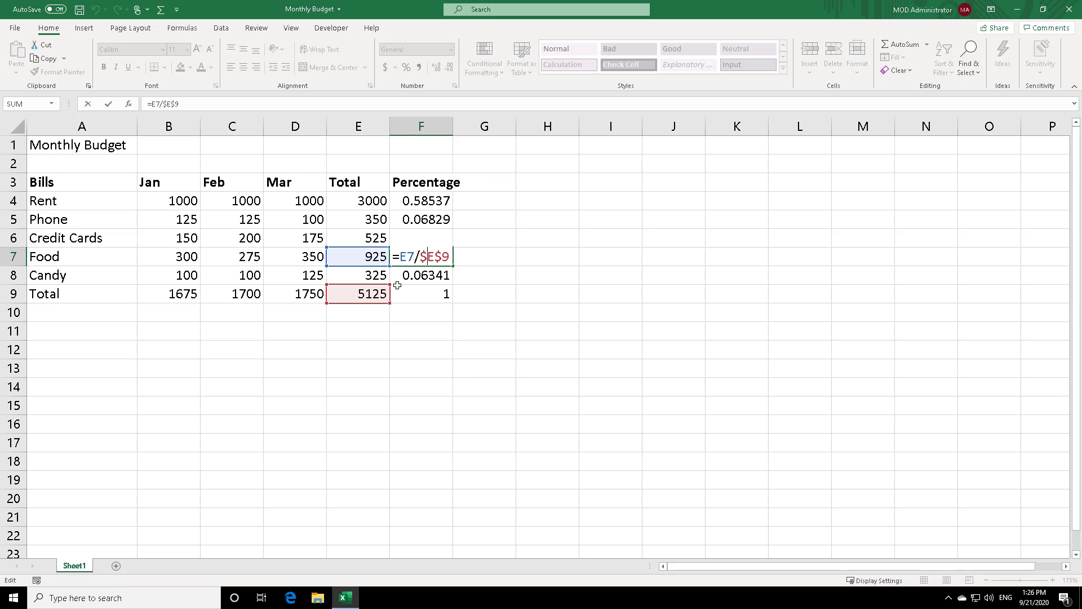
pyautogui.click(422, 294)
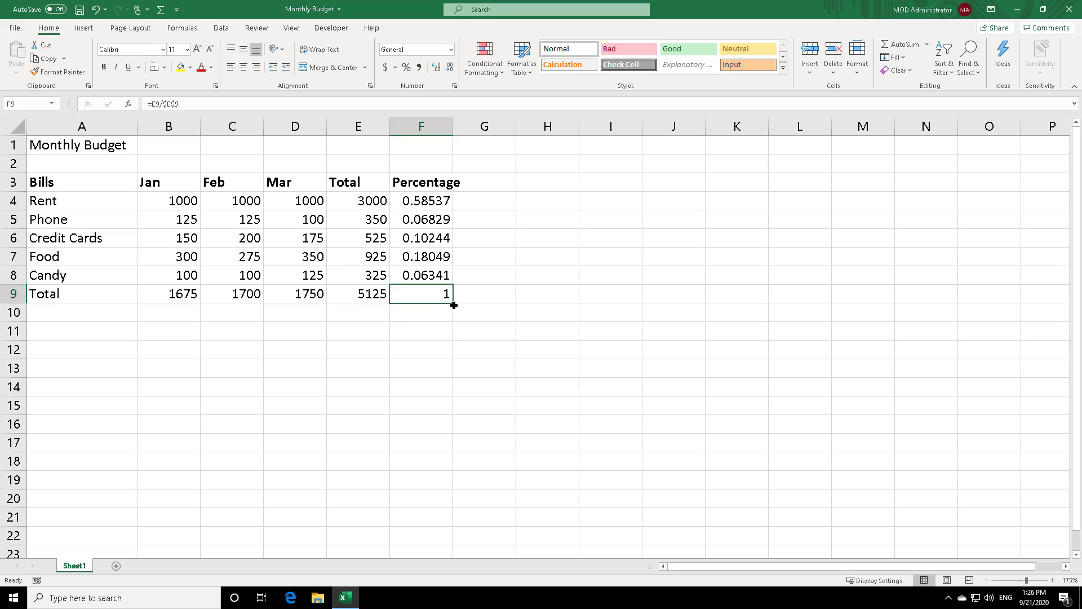